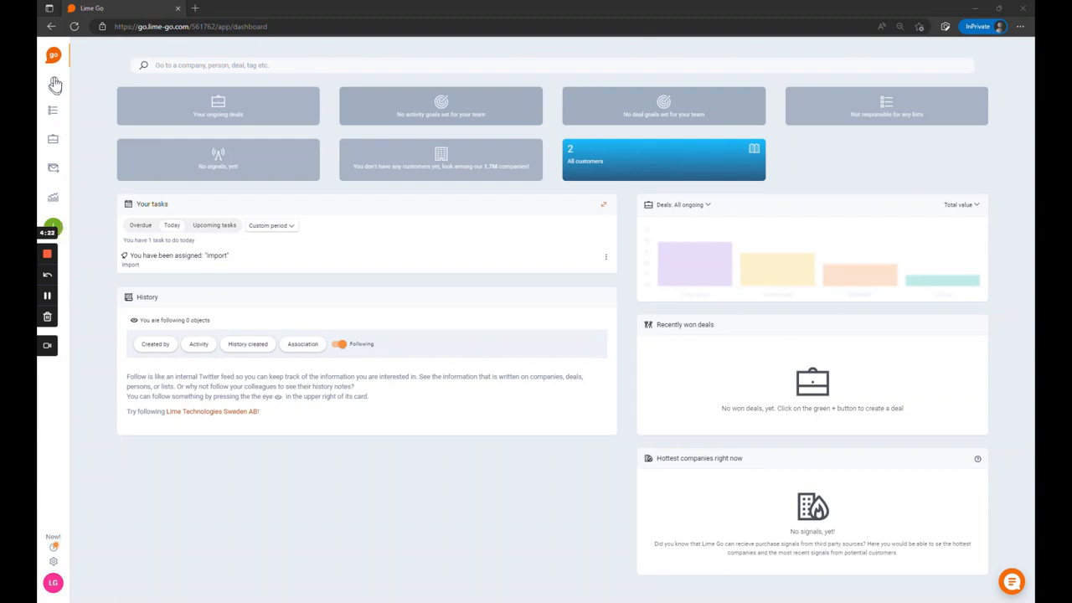
# Step: In the company search, show all filters and limit the industry to Computer consultancy activities
pyautogui.click(53, 81)
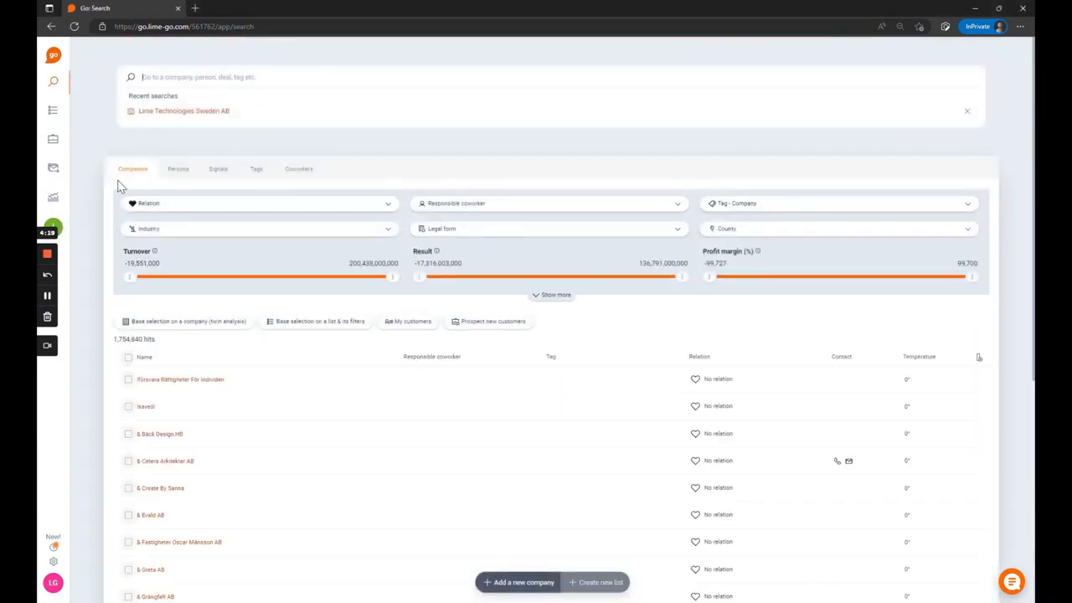
pyautogui.click(84, 126)
pyautogui.click(550, 213)
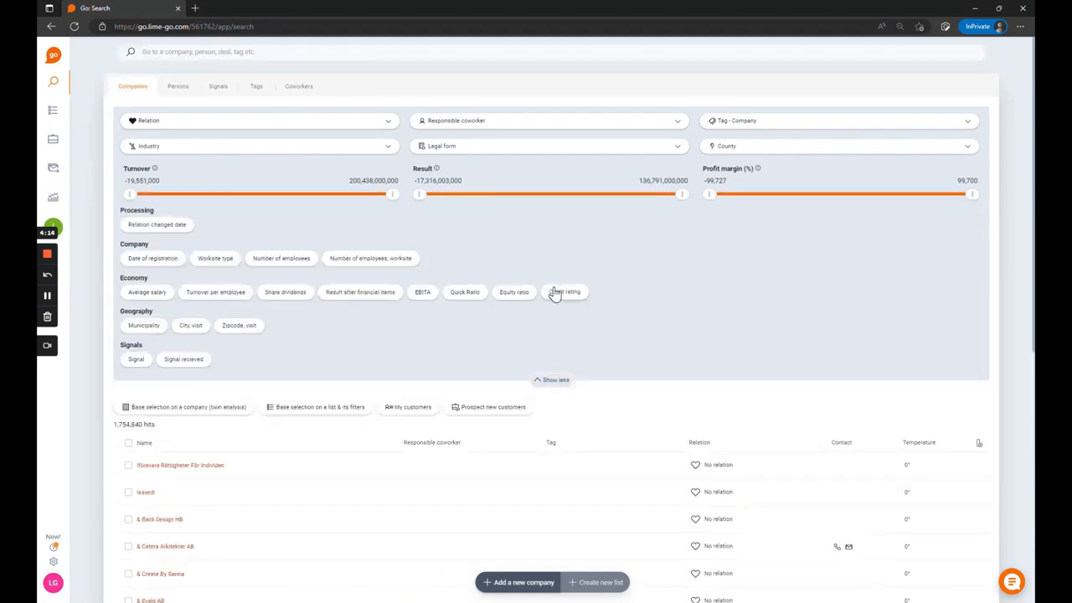
pyautogui.click(170, 148)
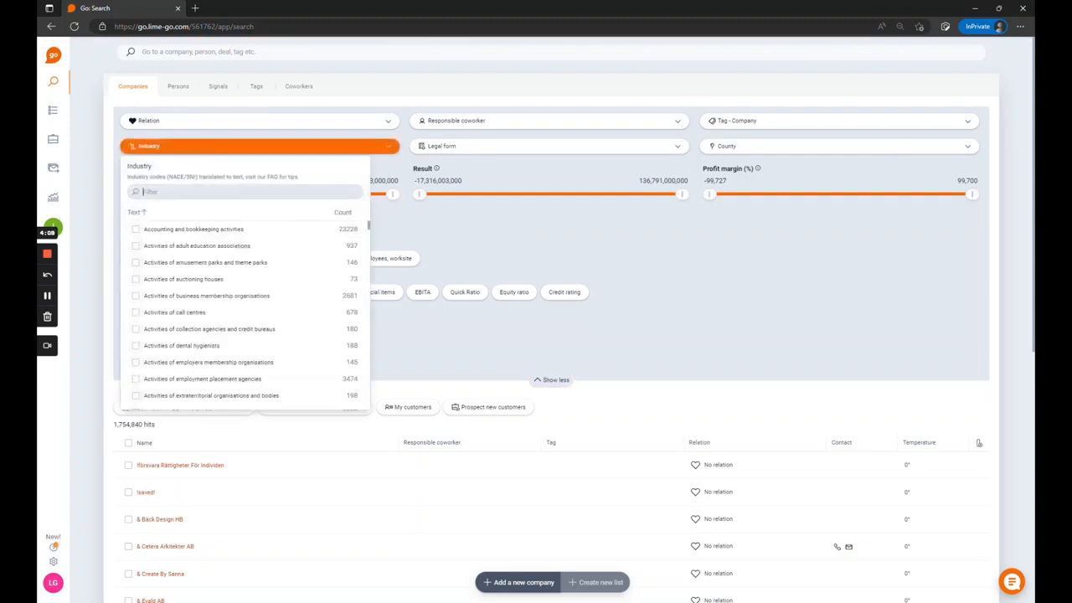
pyautogui.write('con')
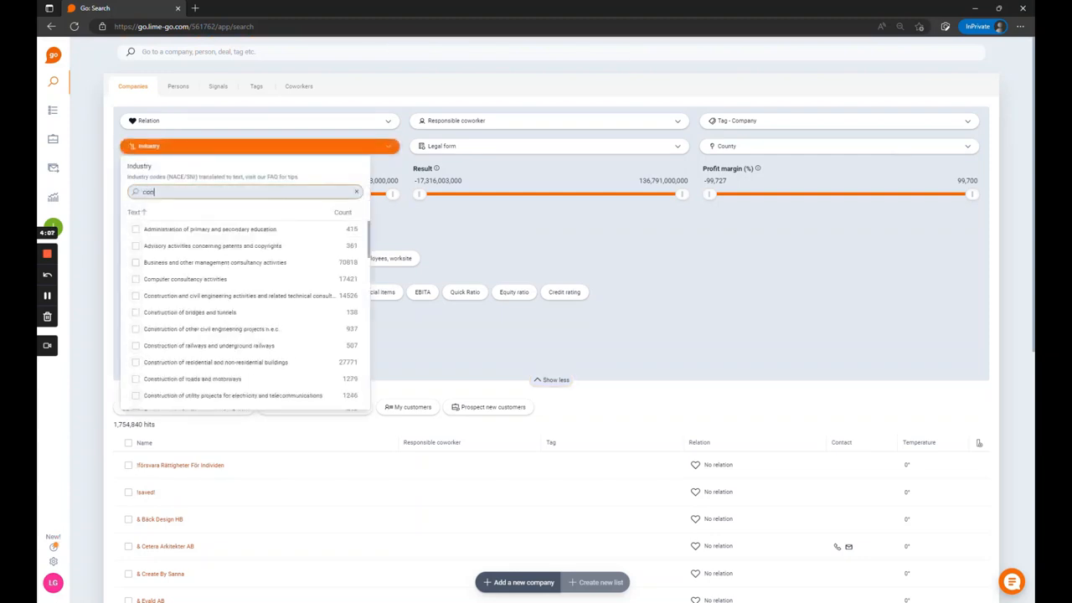
pyautogui.click(181, 285)
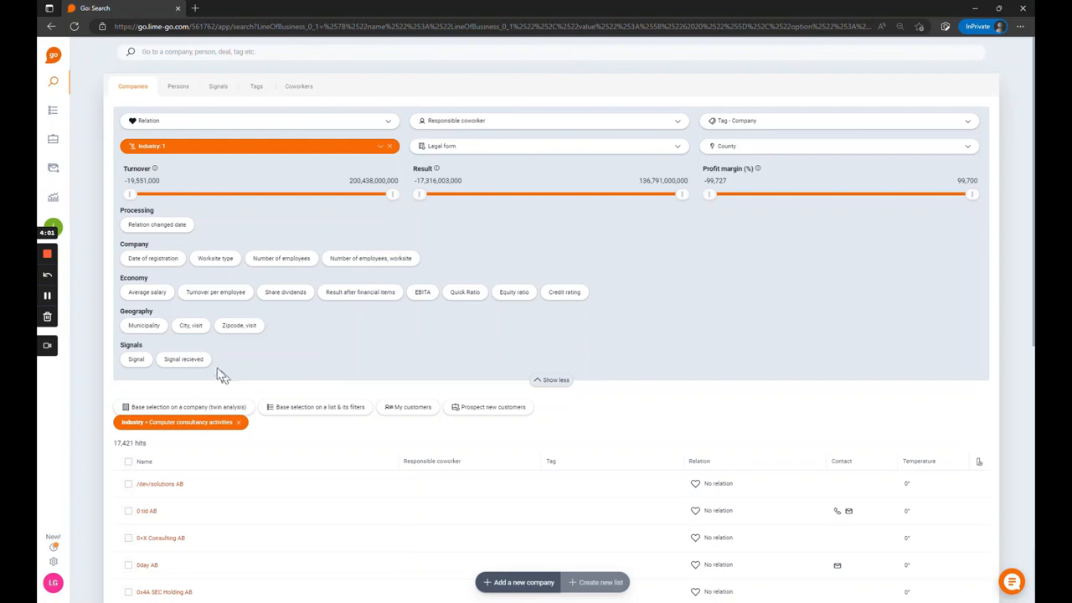
# Step: Narrow the company search to visiting city Malmö and a minimum turnover of about 80 million
pyautogui.click(191, 327)
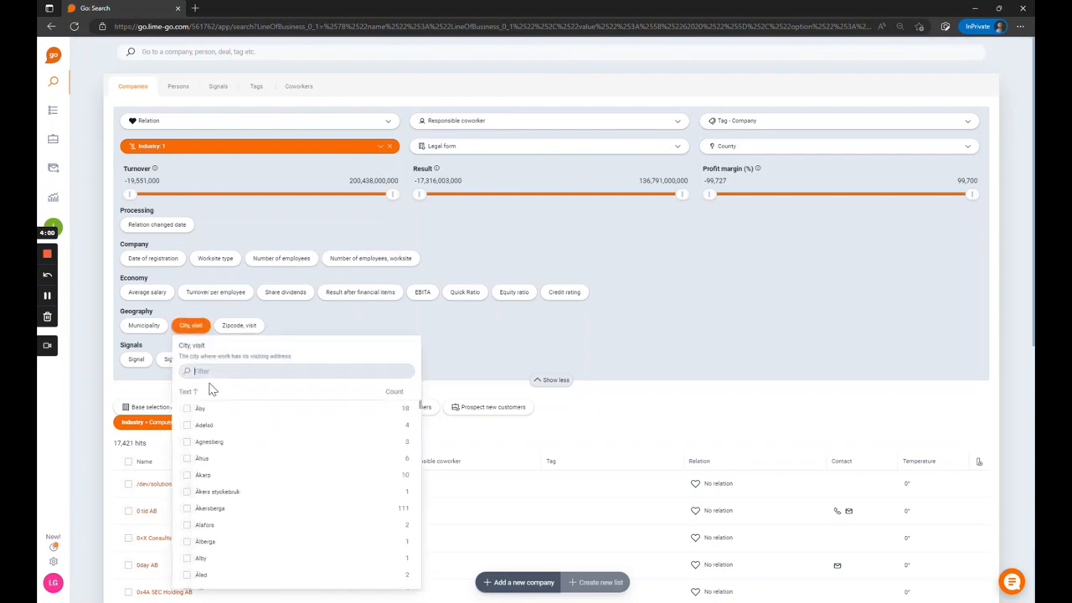
pyautogui.write('malm')
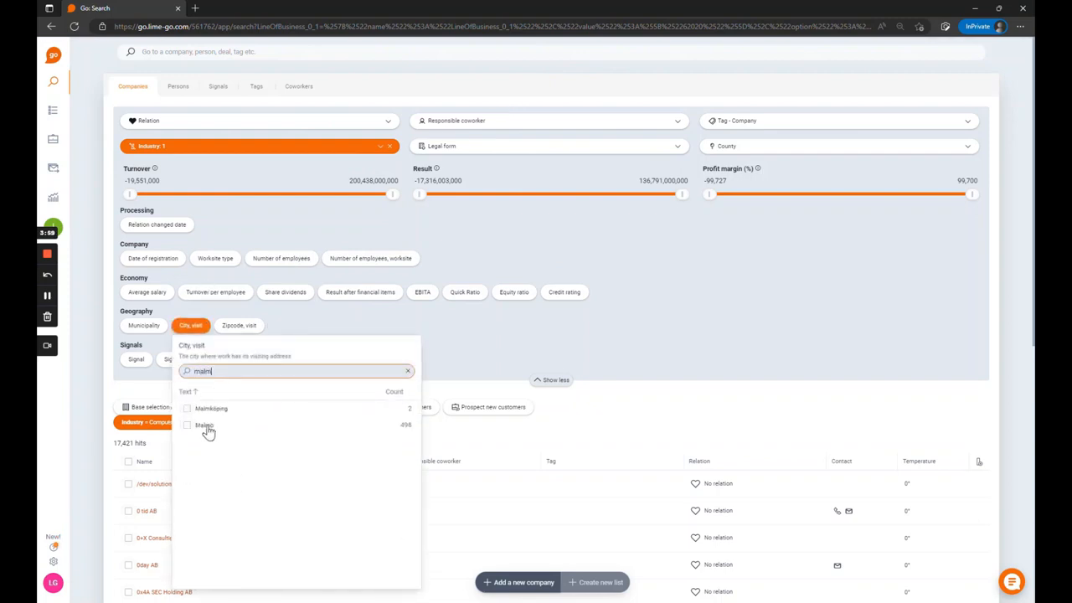
pyautogui.click(206, 425)
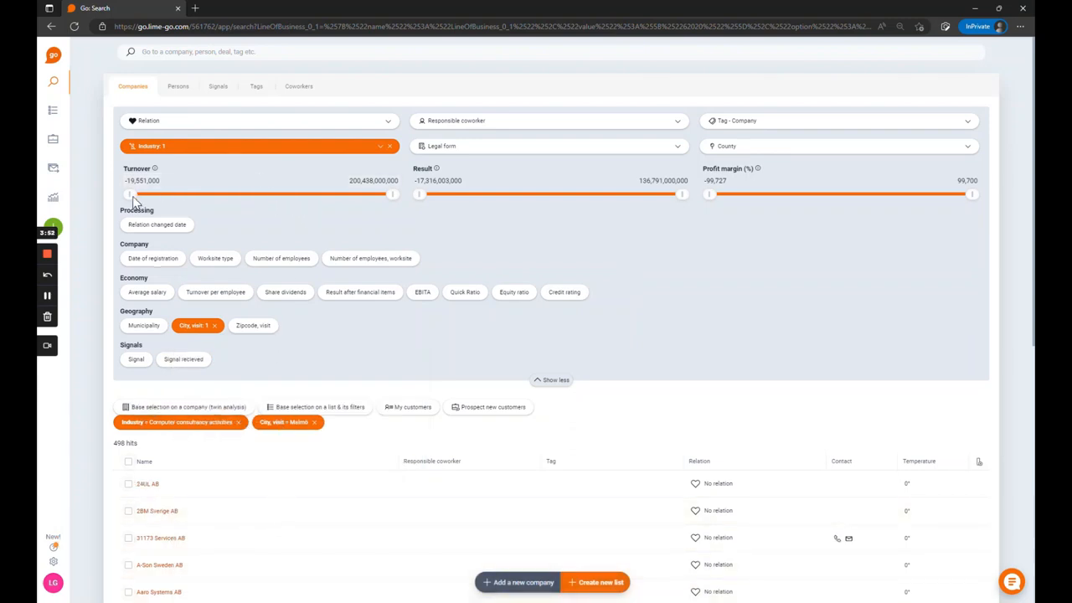
pyautogui.moveTo(134, 194); pyautogui.dragTo(267, 206)
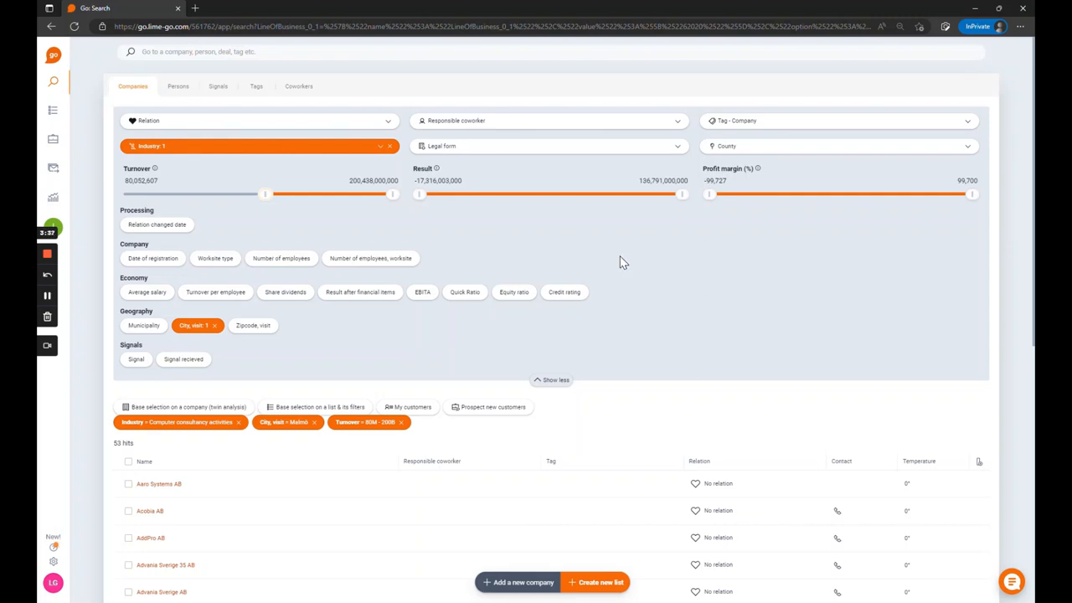
# Step: Create a new list from the search hits named "My feb list" with Lime Go as responsible coworker
pyautogui.click(598, 588)
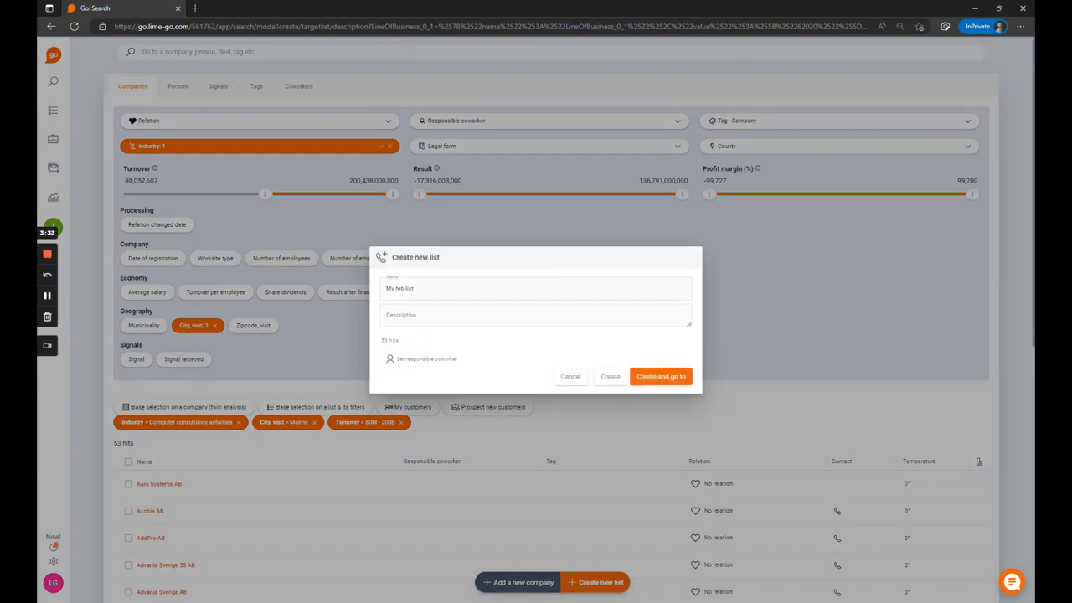
pyautogui.click(410, 358)
pyautogui.click(387, 165)
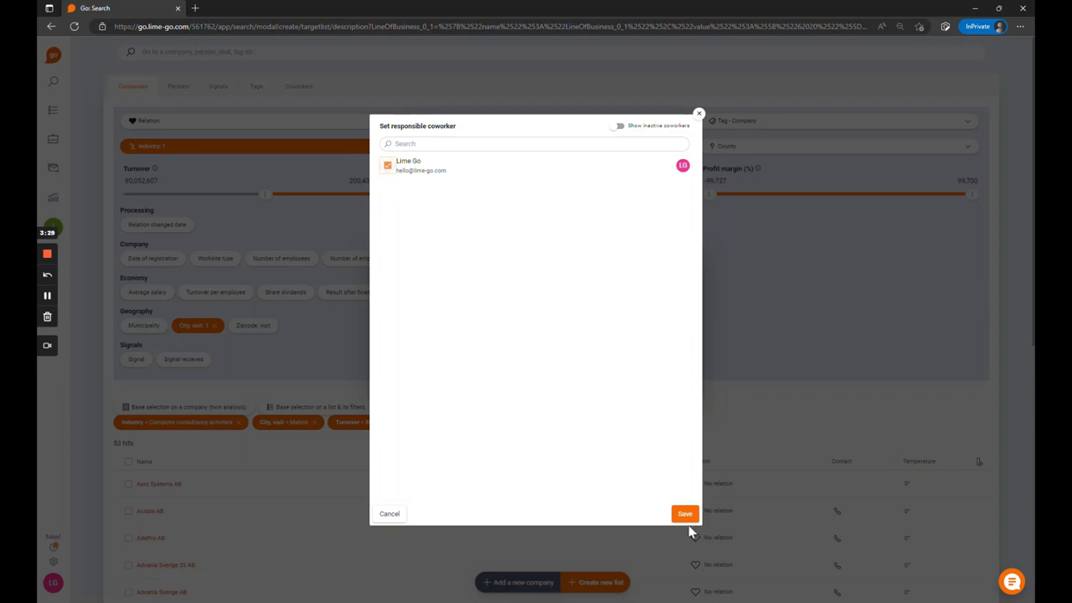
pyautogui.click(684, 514)
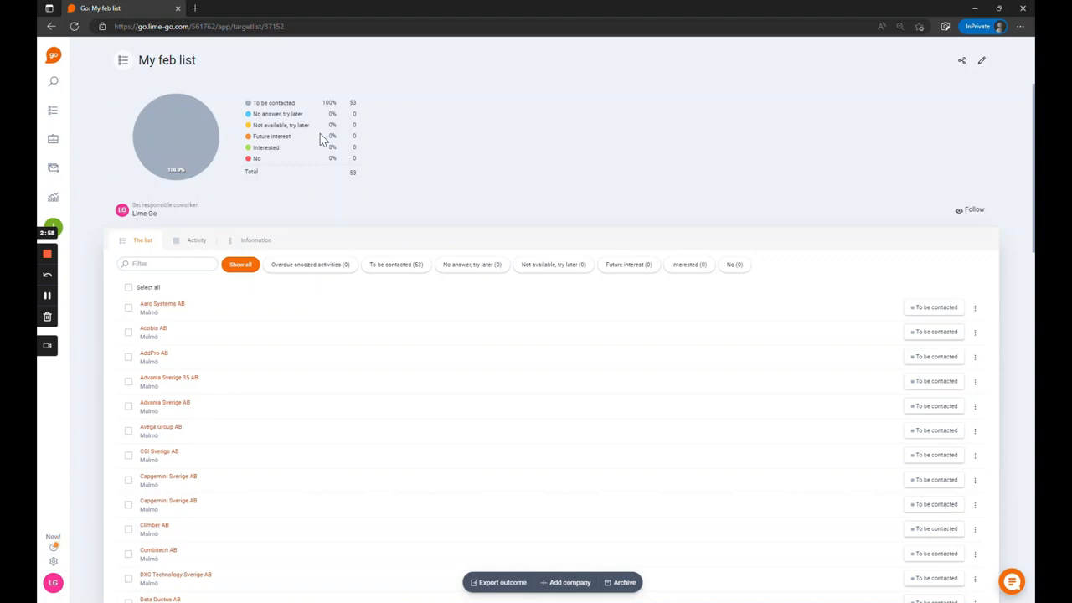
# Step: Review the full company cards of Aaro Systems AB, Acobia AB and AddPro AB, ending with AddPro AB beside the list
pyautogui.click(241, 309)
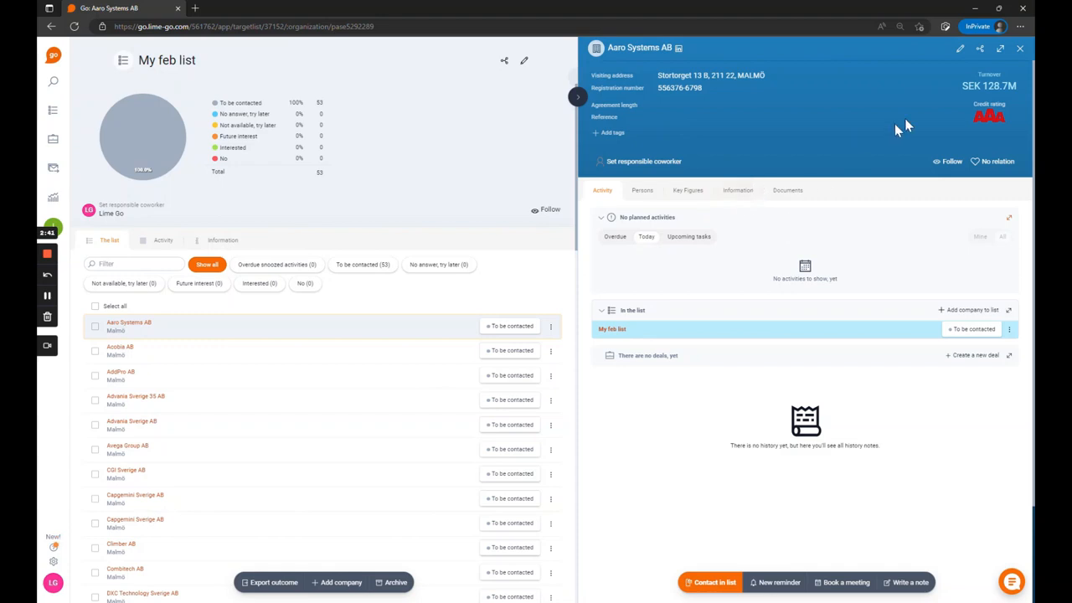
pyautogui.click(1000, 49)
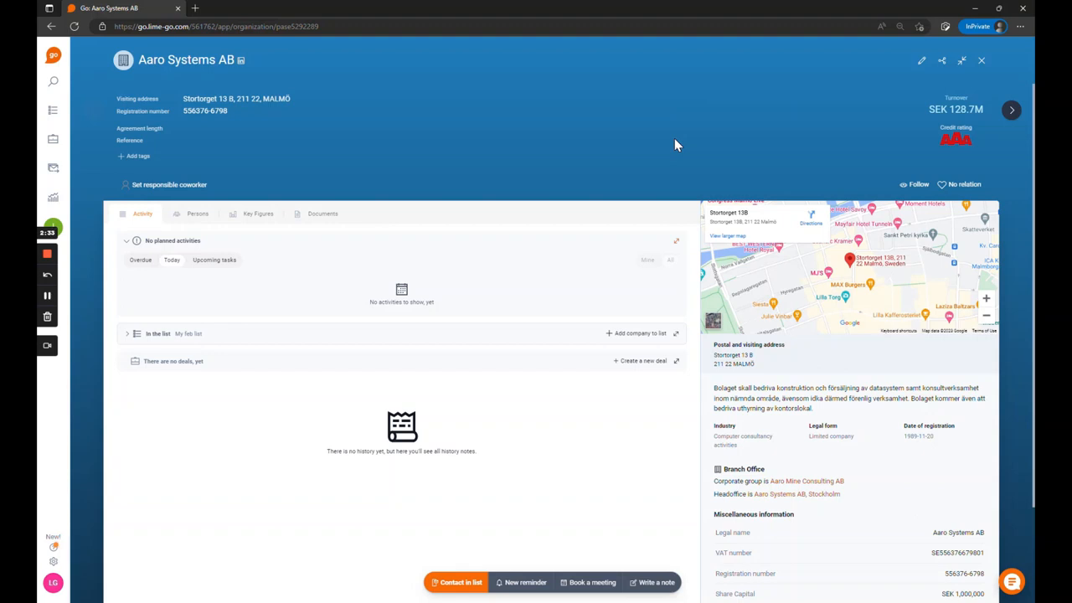
pyautogui.click(1013, 113)
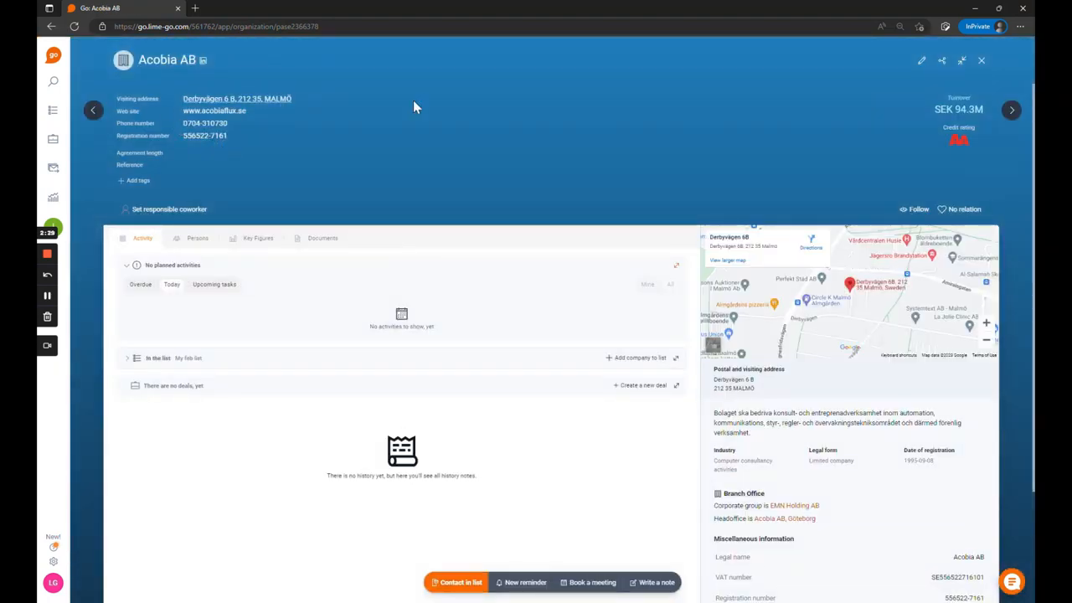
pyautogui.click(1012, 111)
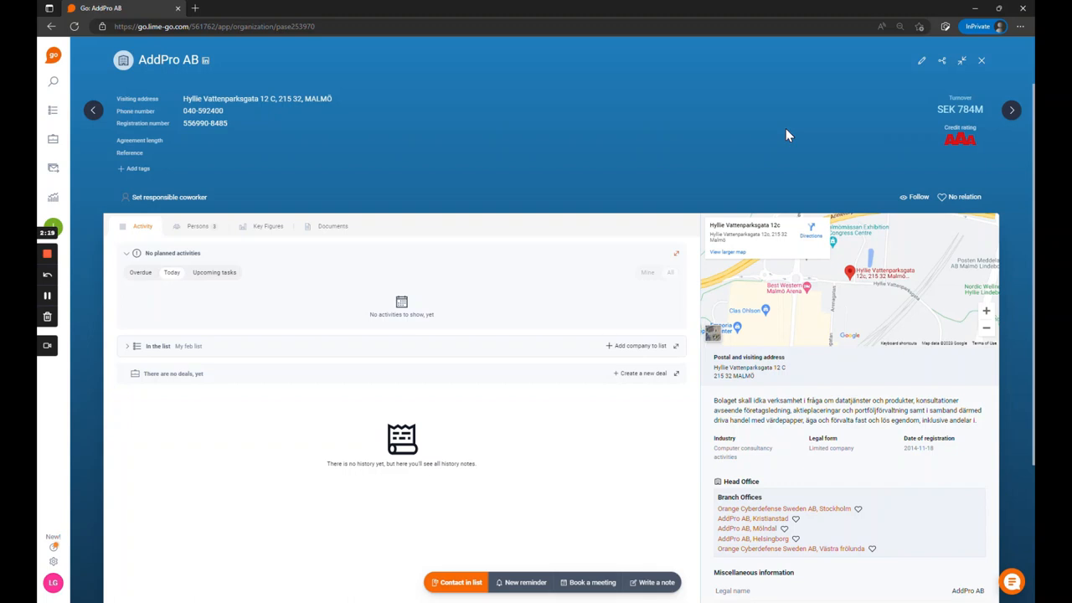
pyautogui.click(961, 67)
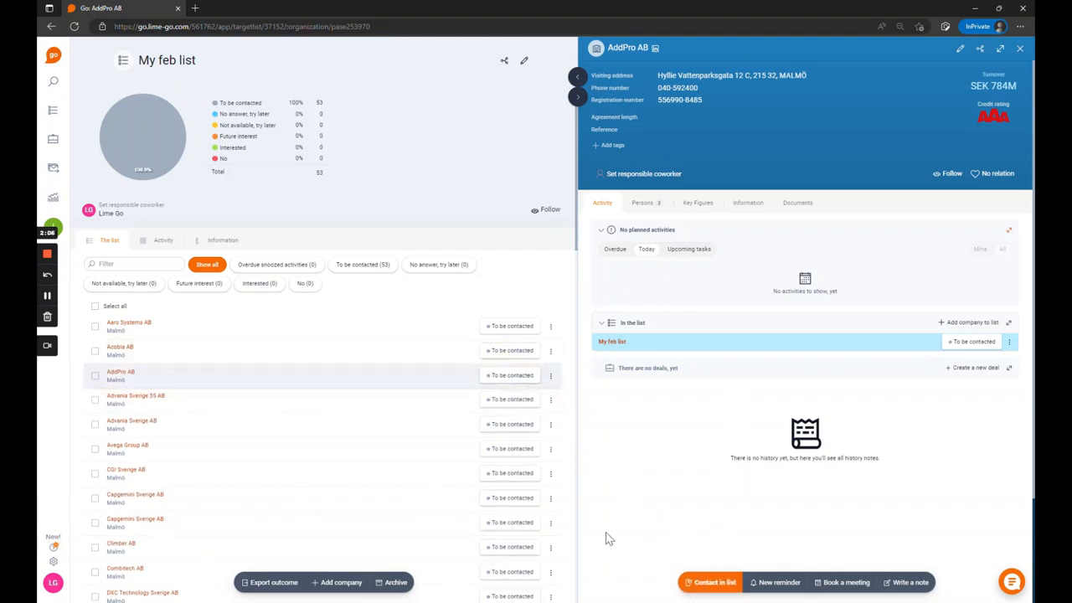
# Step: Log a contact with AddPro AB's managing director (Verkställande direktör) as Interested with the note "Good guy", skipping the next action
pyautogui.click(695, 587)
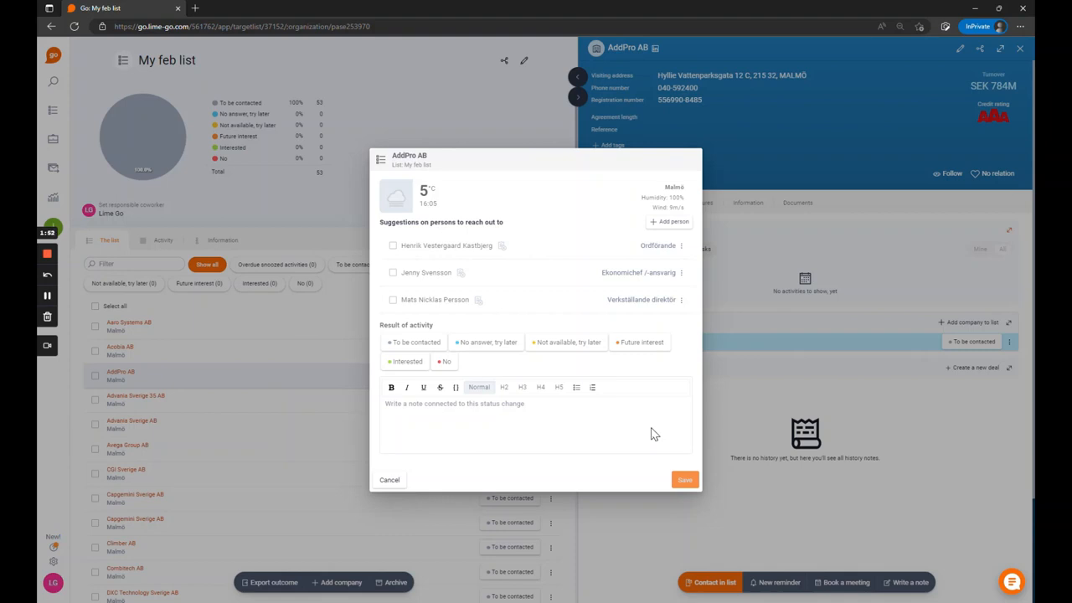
pyautogui.click(409, 303)
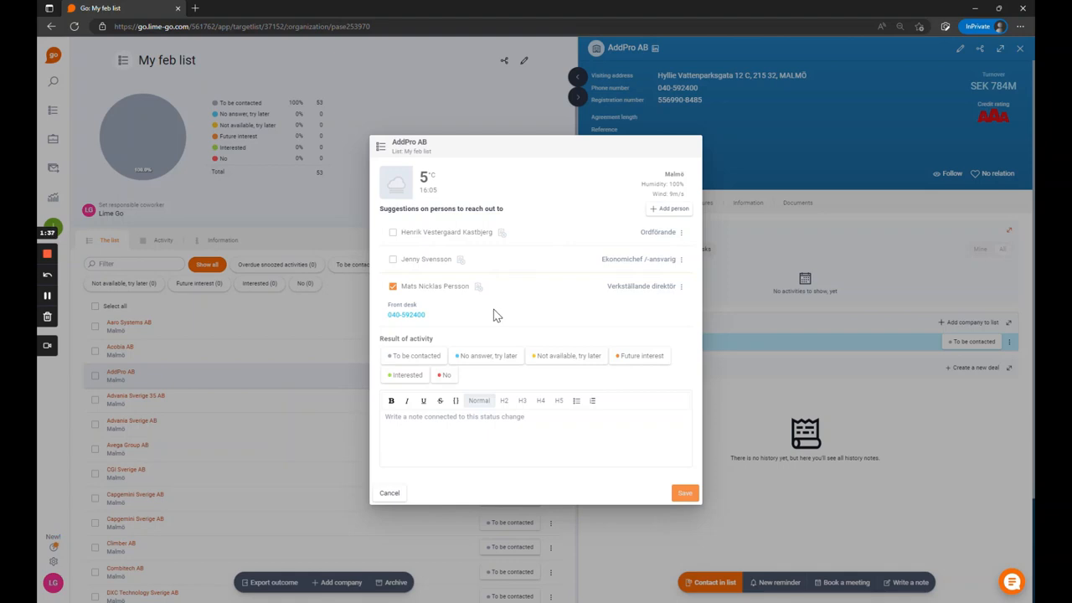
pyautogui.click(448, 436)
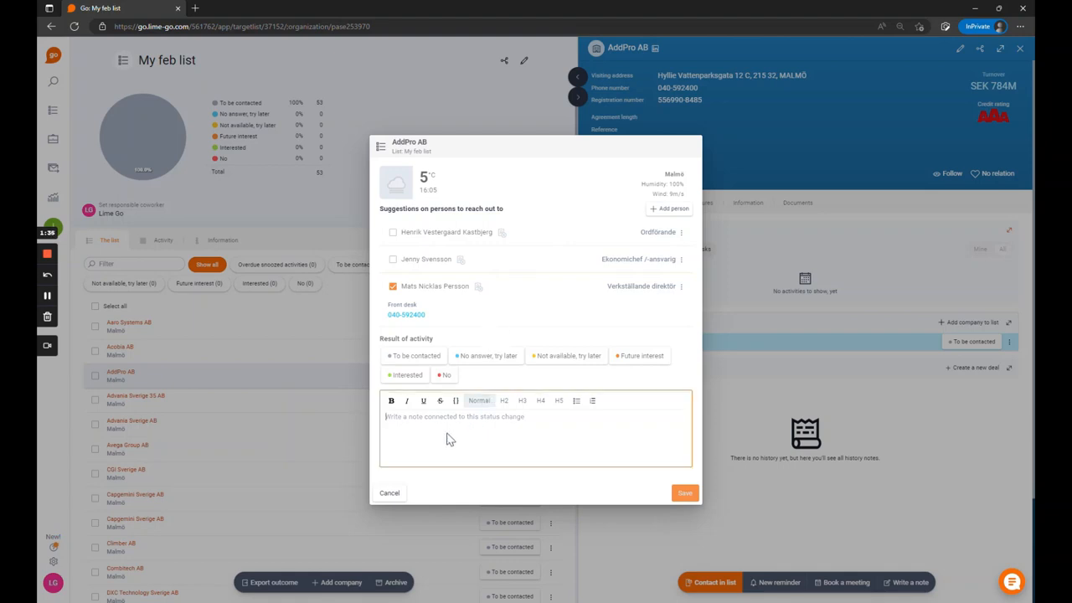
pyautogui.write('Good guy')
pyautogui.click(403, 376)
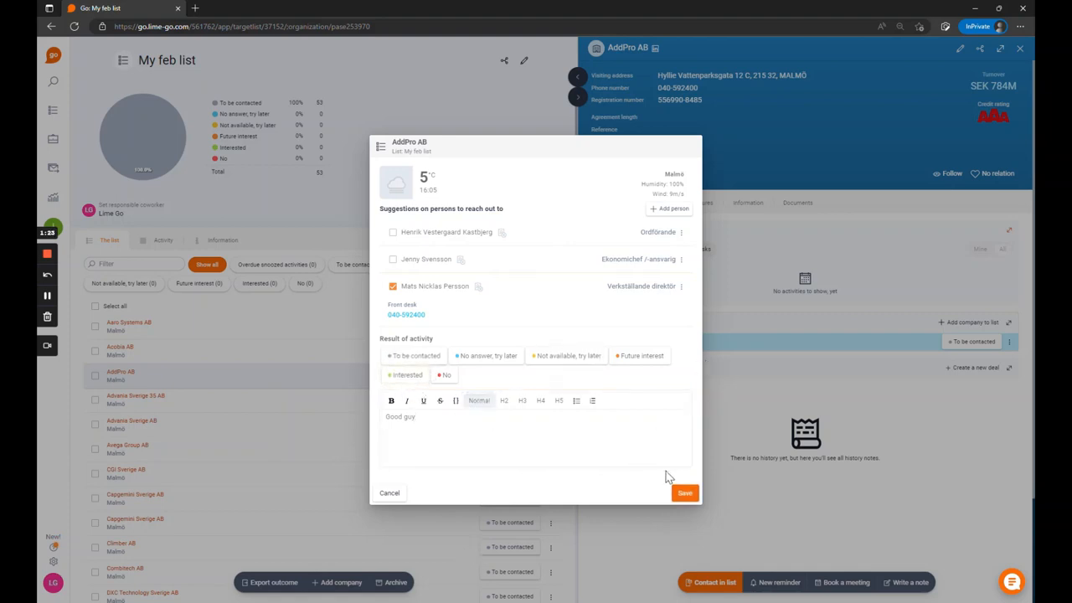
pyautogui.click(684, 494)
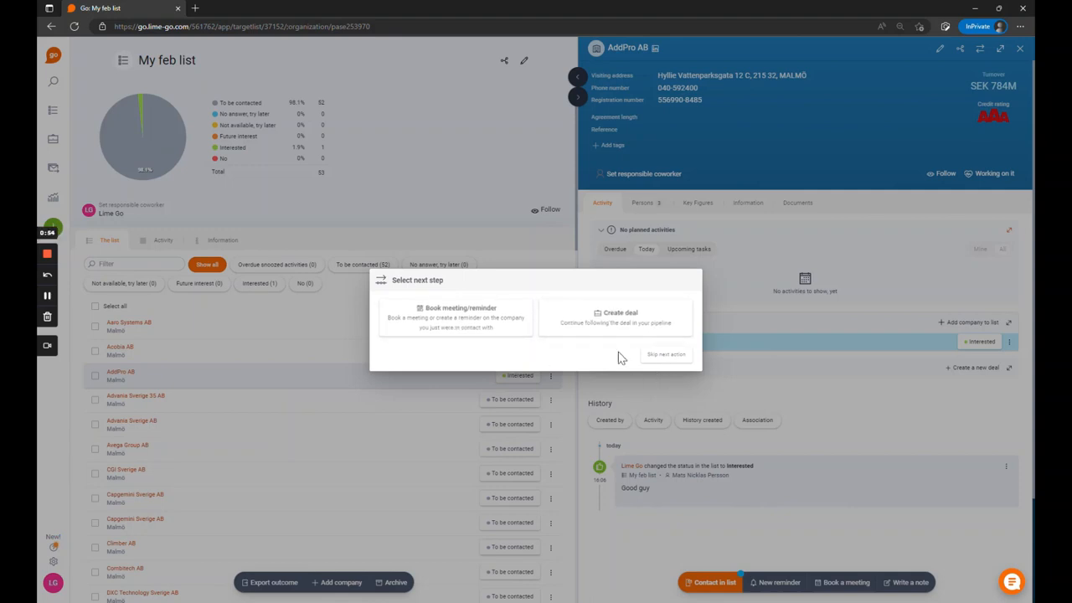
pyautogui.click(647, 354)
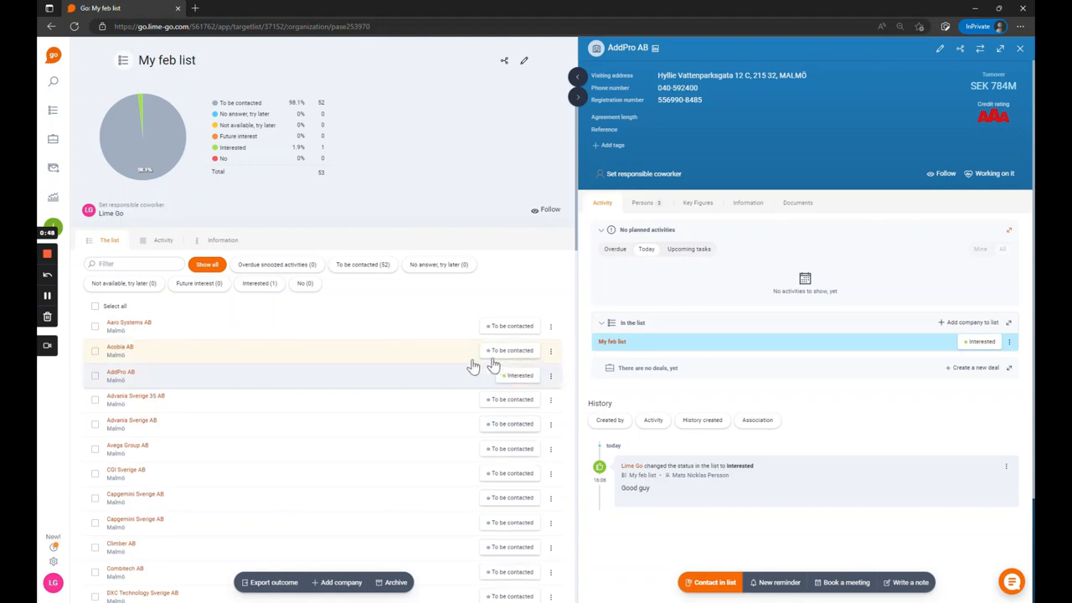
# Step: Set Acobia AB's status in the list to "Not available, try later", keeping the suggested date 2023-02-23
pyautogui.click(515, 353)
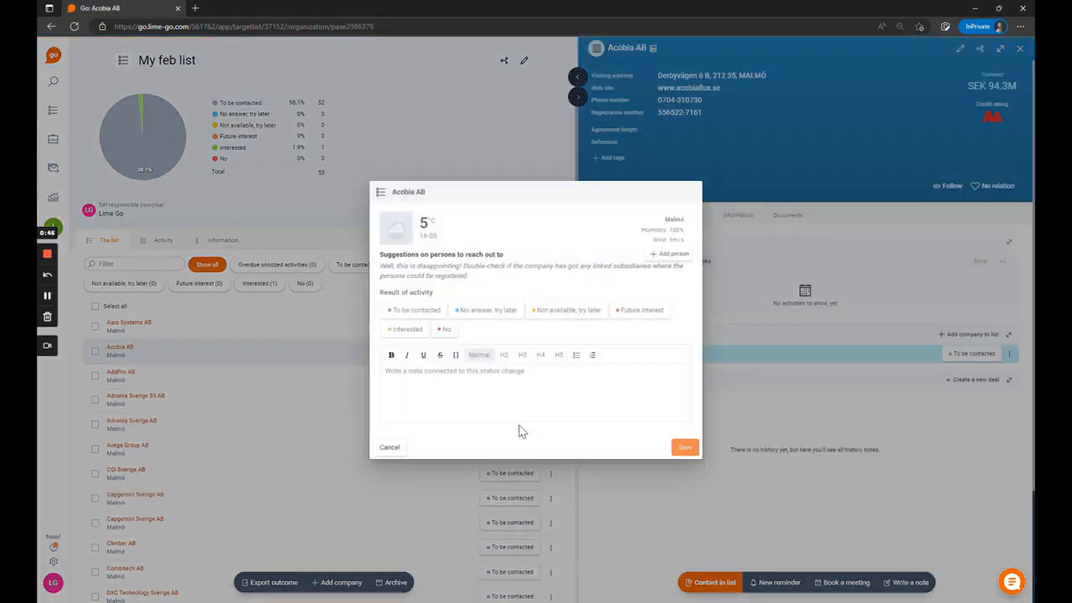
pyautogui.click(553, 314)
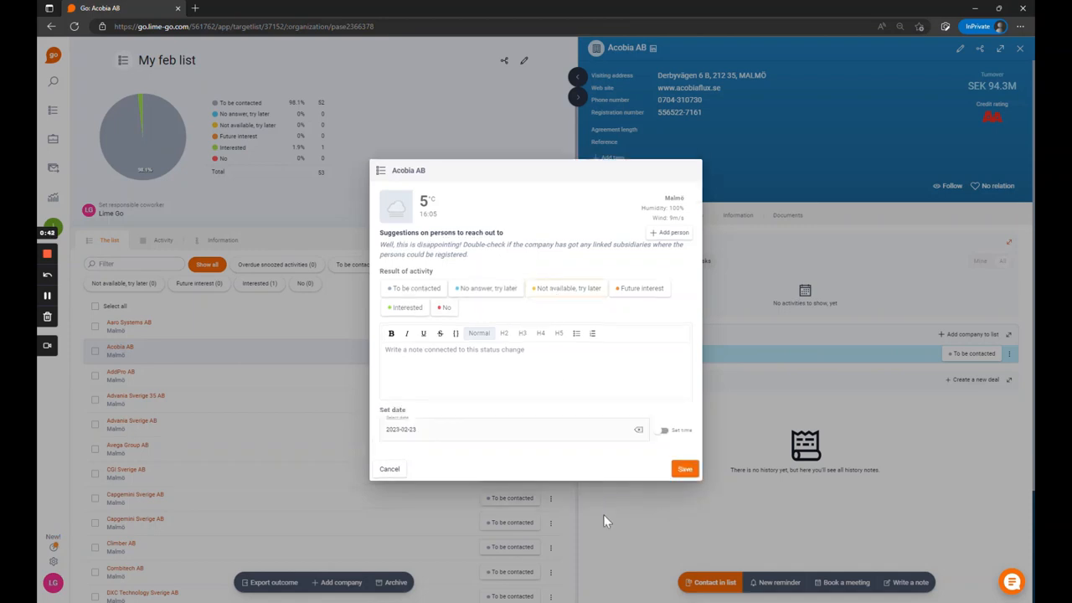
pyautogui.click(685, 469)
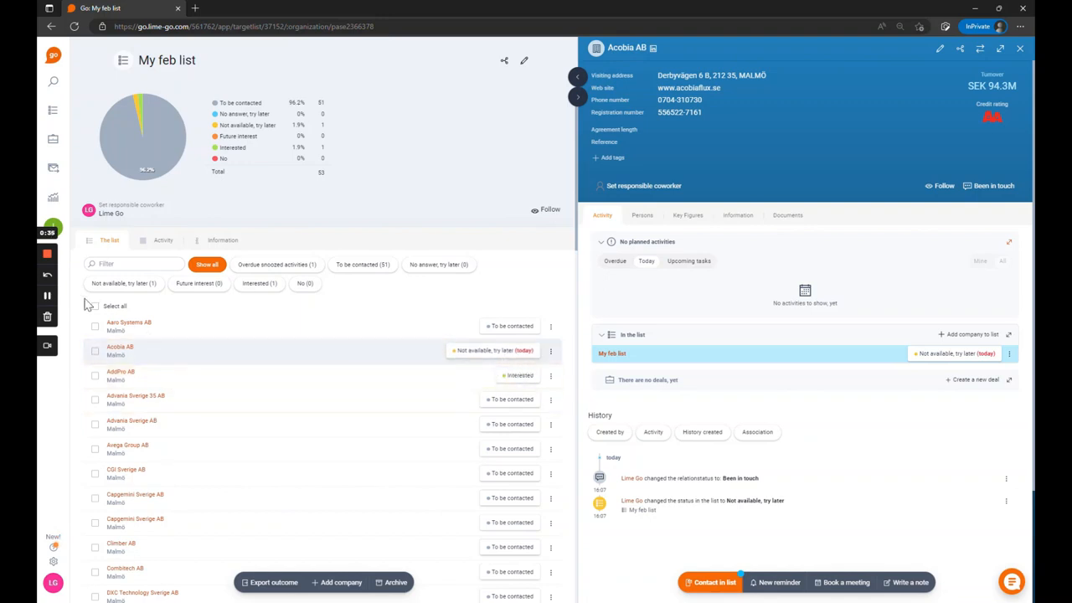
# Step: Set Advania Sverige 35 AB's status to "No answer, try later" with the date 2023-02-27, and close its company card
pyautogui.click(501, 401)
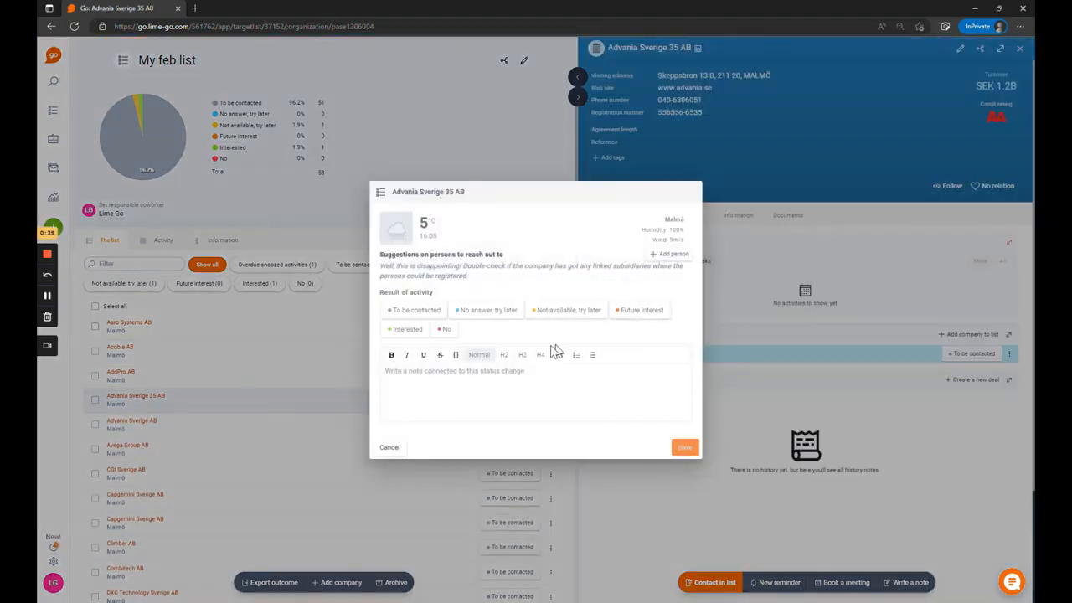
pyautogui.click(489, 312)
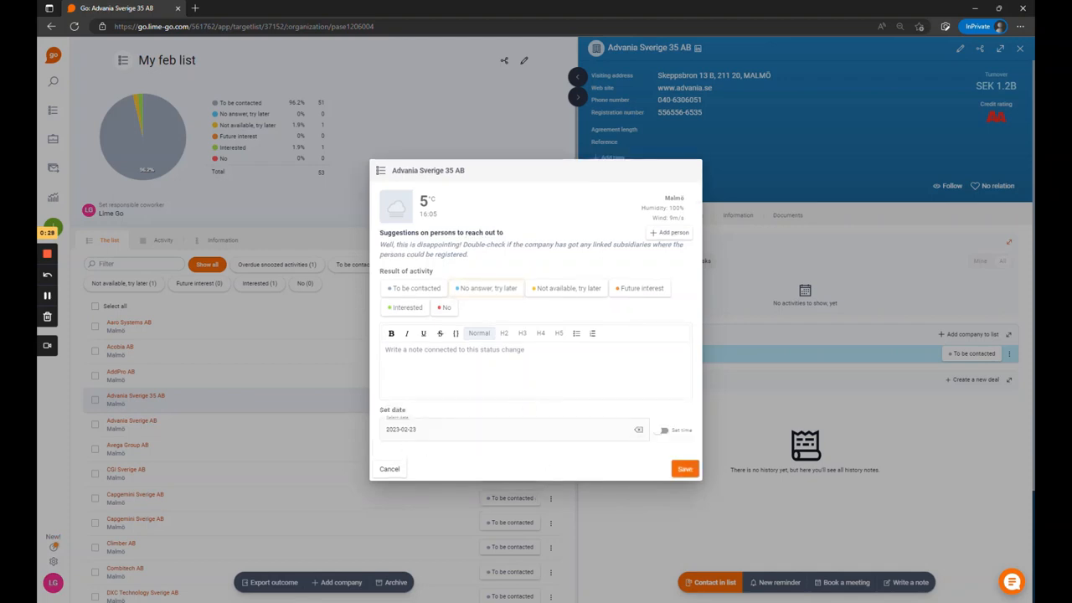
pyautogui.click(498, 429)
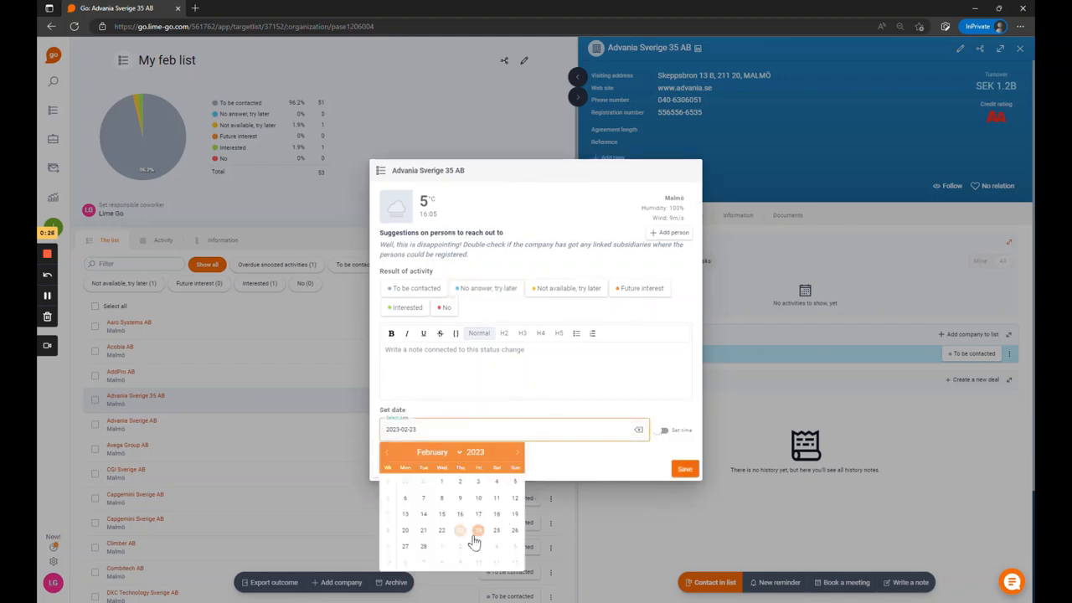
pyautogui.click(405, 547)
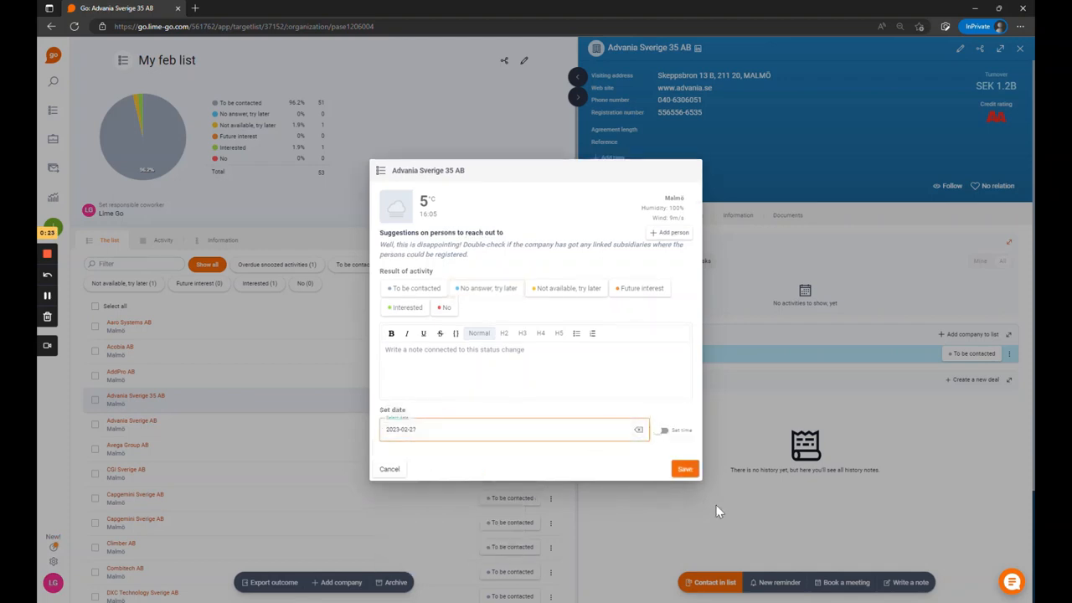
pyautogui.click(687, 468)
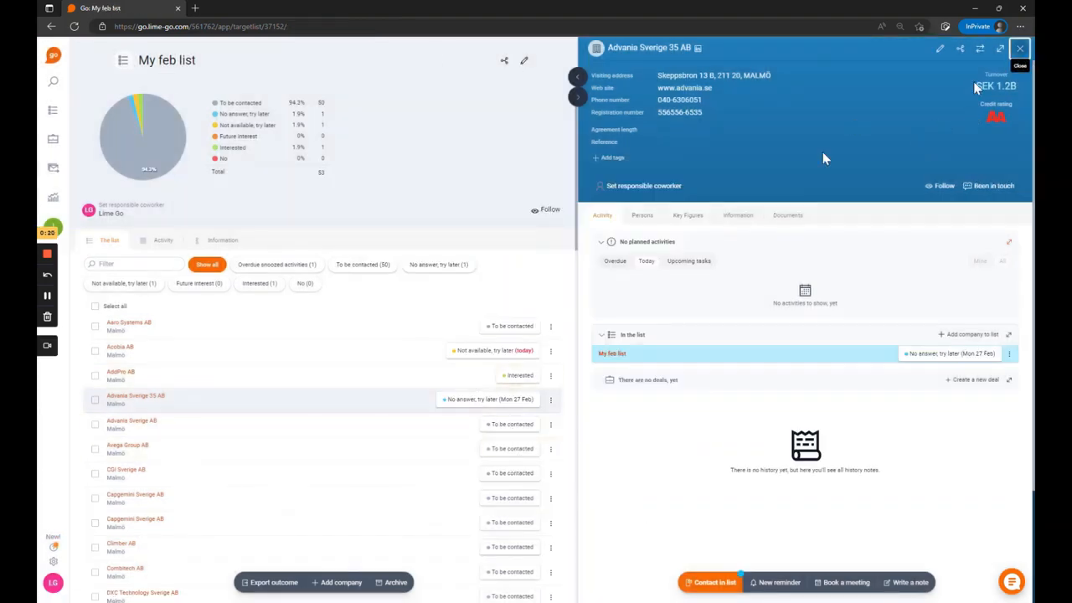
pyautogui.click(1020, 49)
# Step: View the list's overdue snoozed, "No answer, try later" and "Not available, try later" companies, and return to the dashboard
pyautogui.moveTo(172, 108)
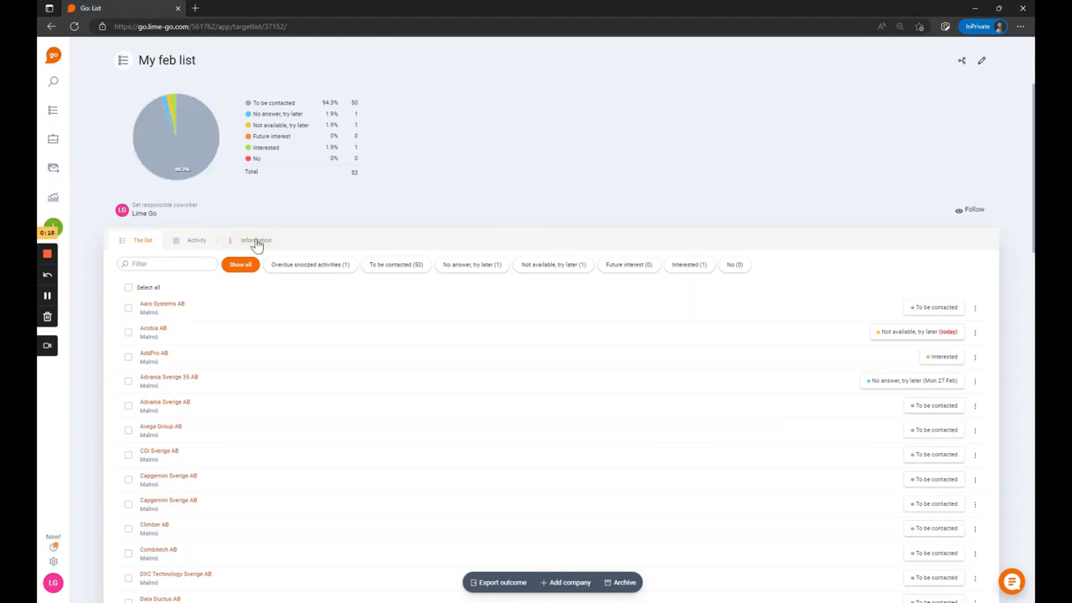
pyautogui.click(320, 266)
pyautogui.click(470, 267)
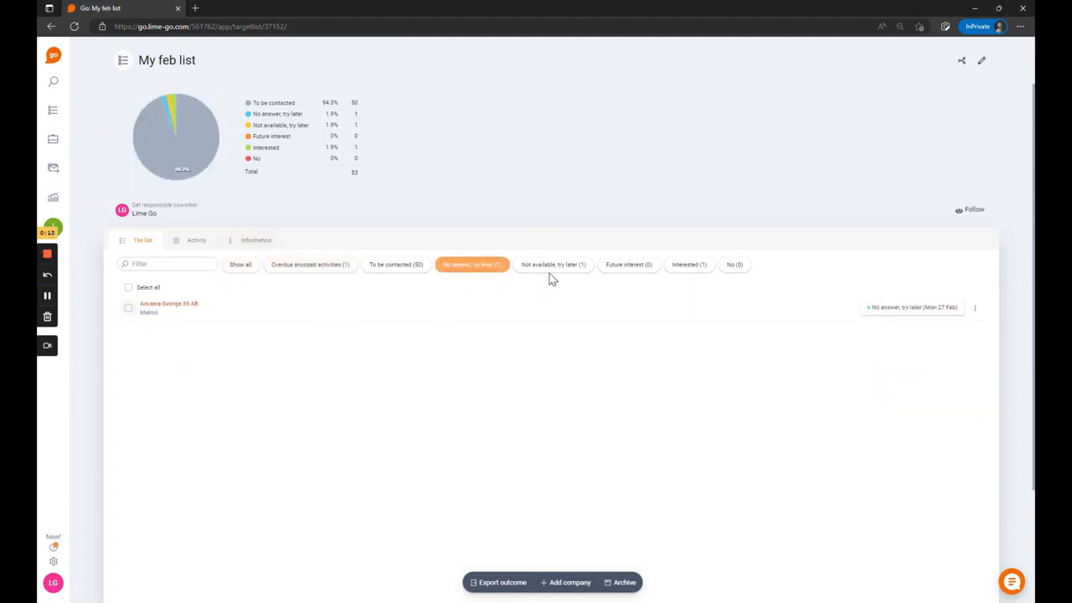
pyautogui.click(551, 266)
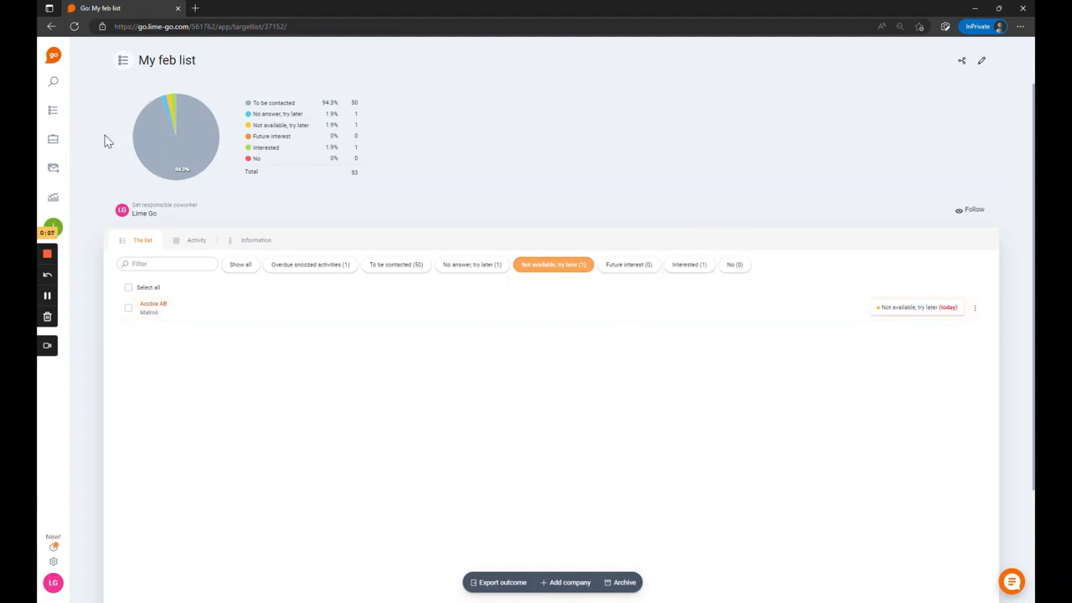
pyautogui.click(53, 56)
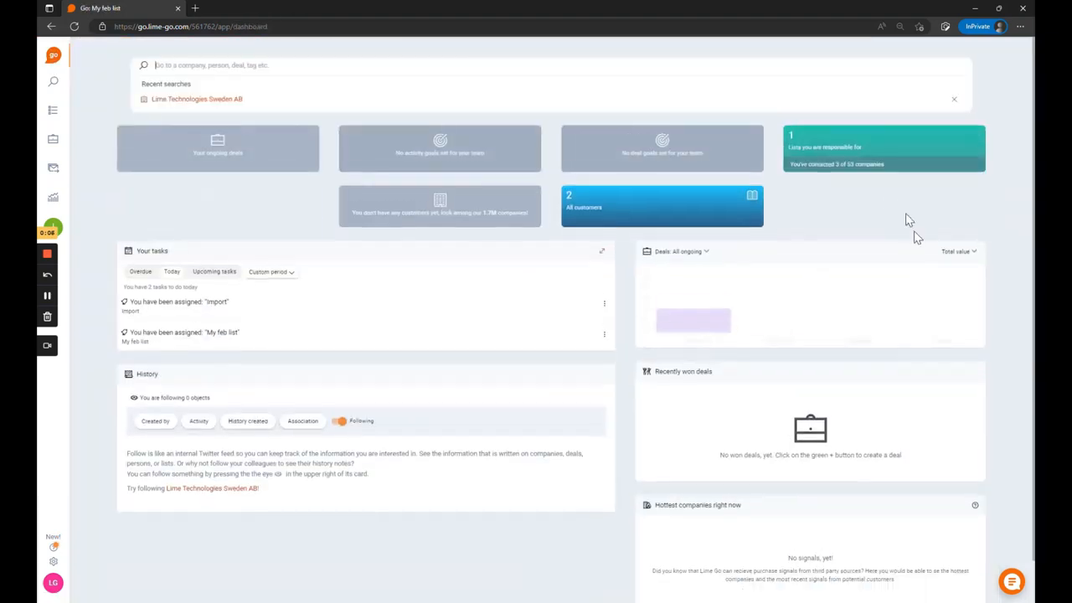